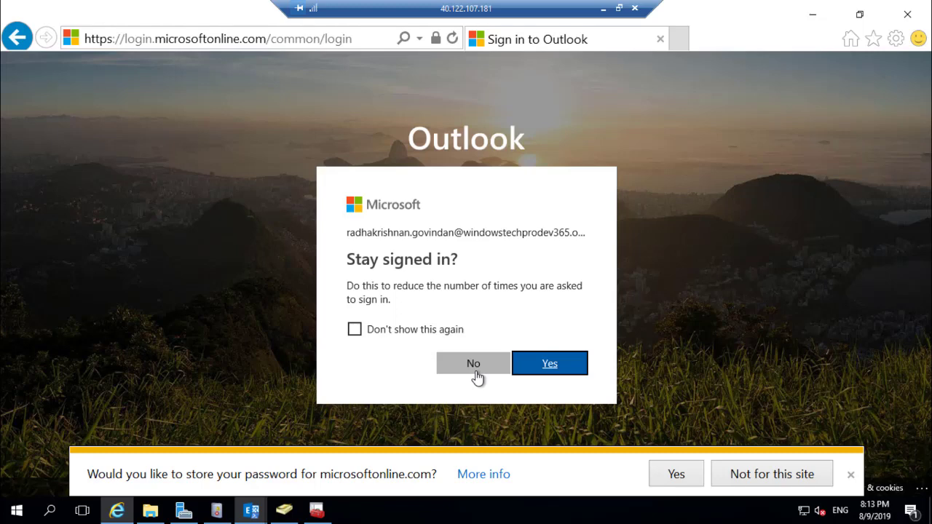
Stay signed in to Office 365, decline saving the password, and start the Exchange hybrid configuration
{"action": "left_click", "coordinate": [531, 369]}
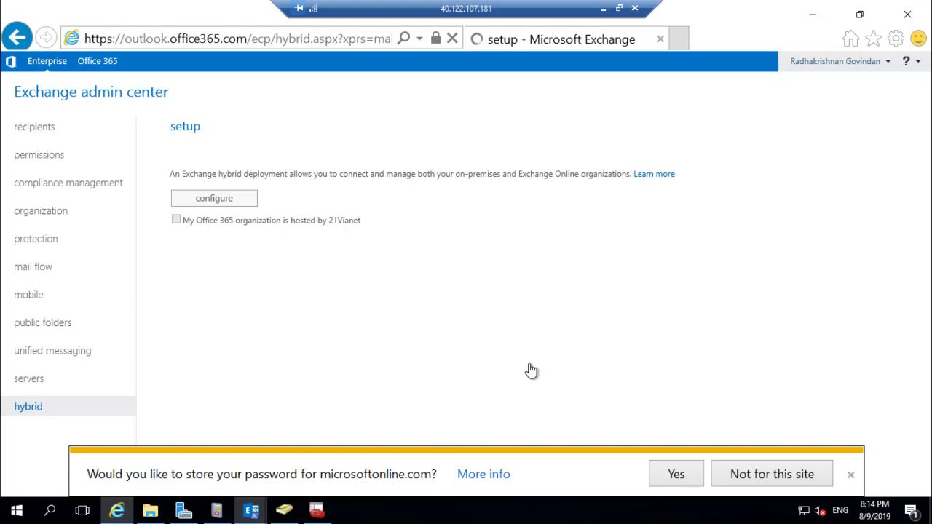
{"action": "left_click", "coordinate": [676, 476]}
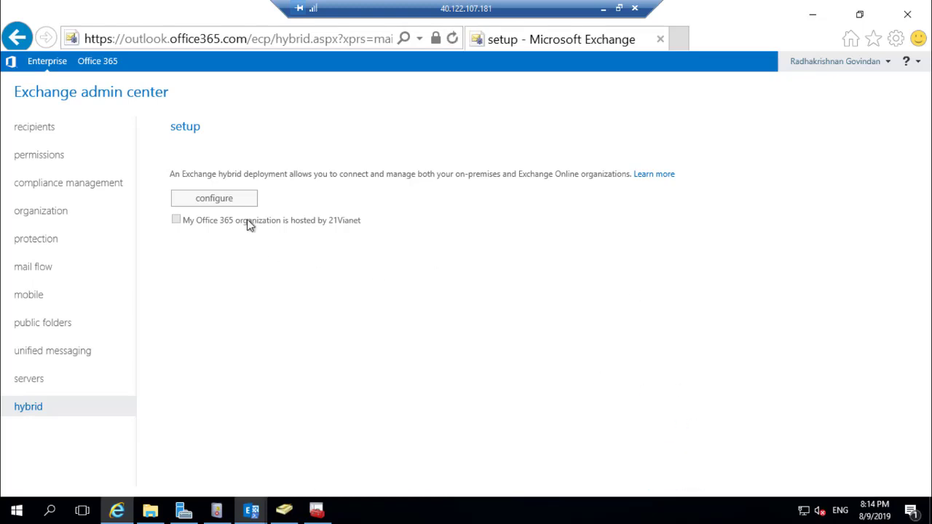
{"action": "left_click", "coordinate": [232, 203]}
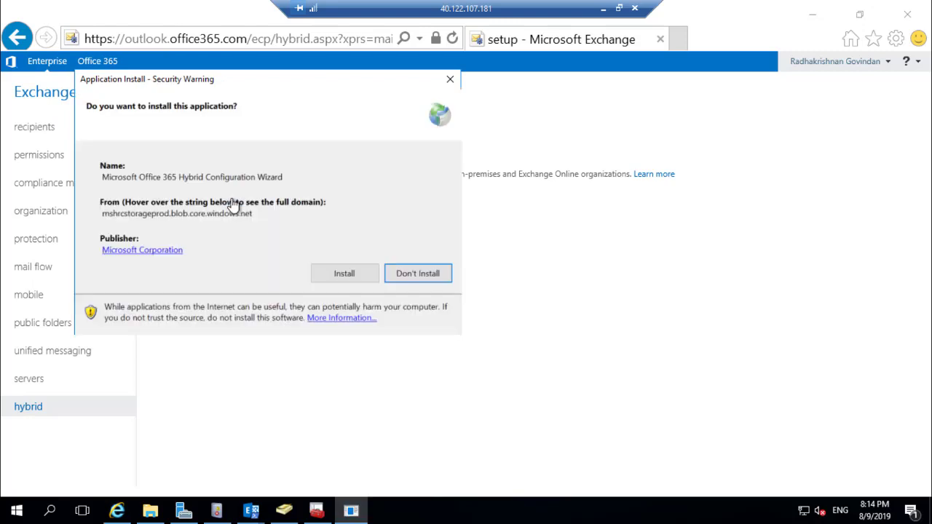
Install and run the Hybrid Configuration Wizard, allowing it through the security and UAC prompts
{"action": "left_click", "coordinate": [337, 274]}
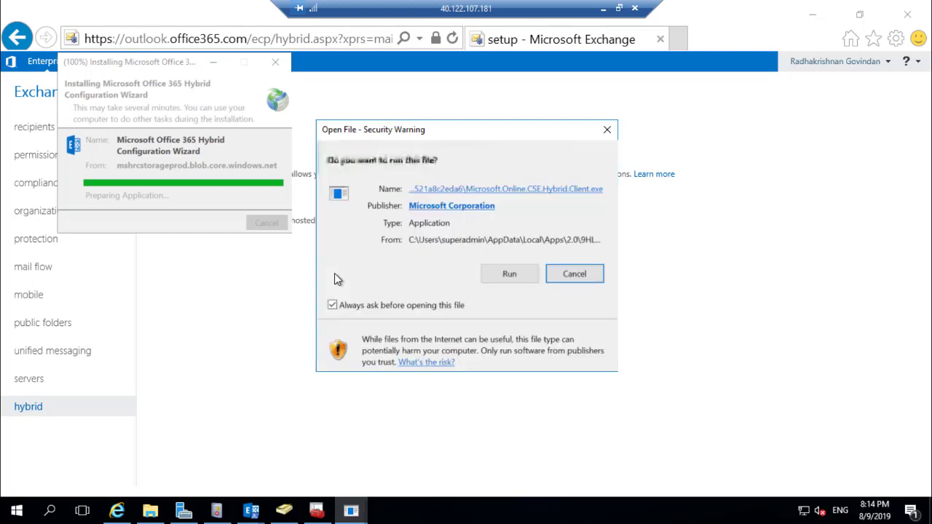
{"action": "left_click", "coordinate": [510, 275]}
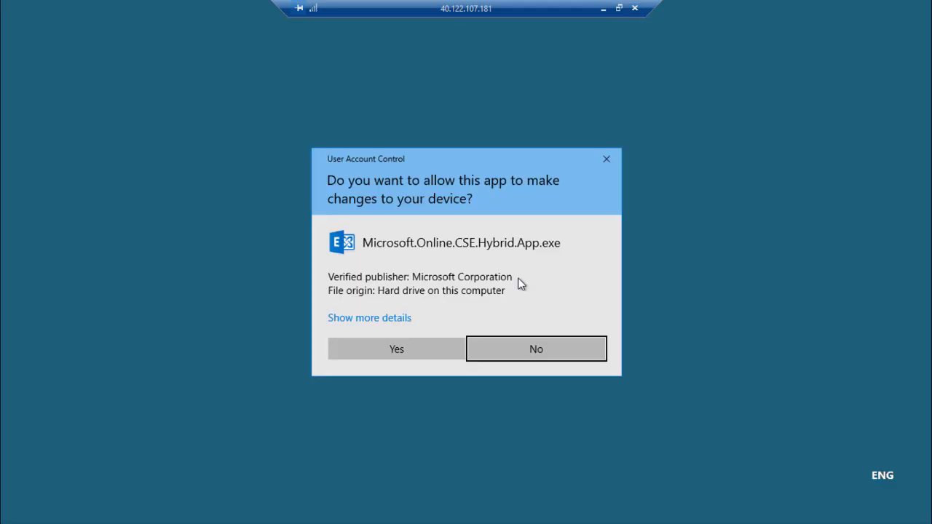
{"action": "left_click", "coordinate": [413, 345]}
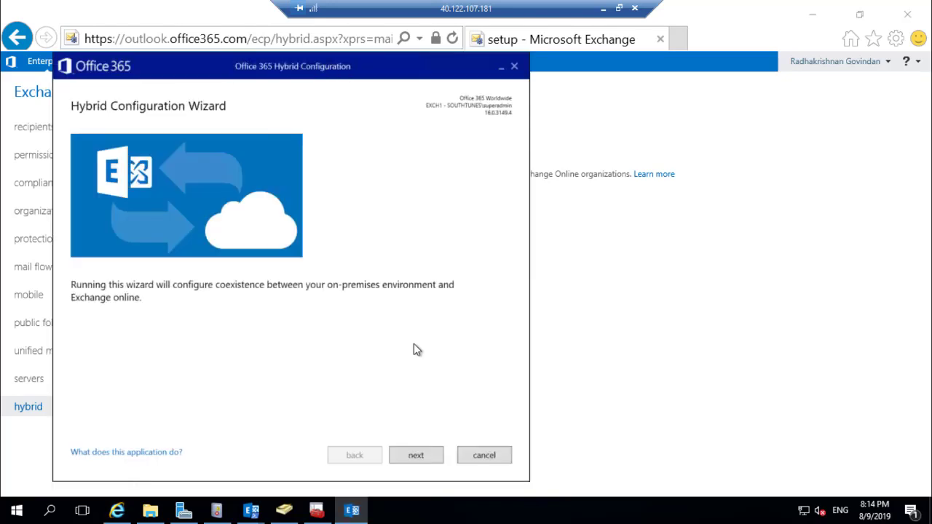
Accept the detected EXCH1 server and keep Office 365 Worldwide as the hosting environment
{"action": "left_click", "coordinate": [413, 459]}
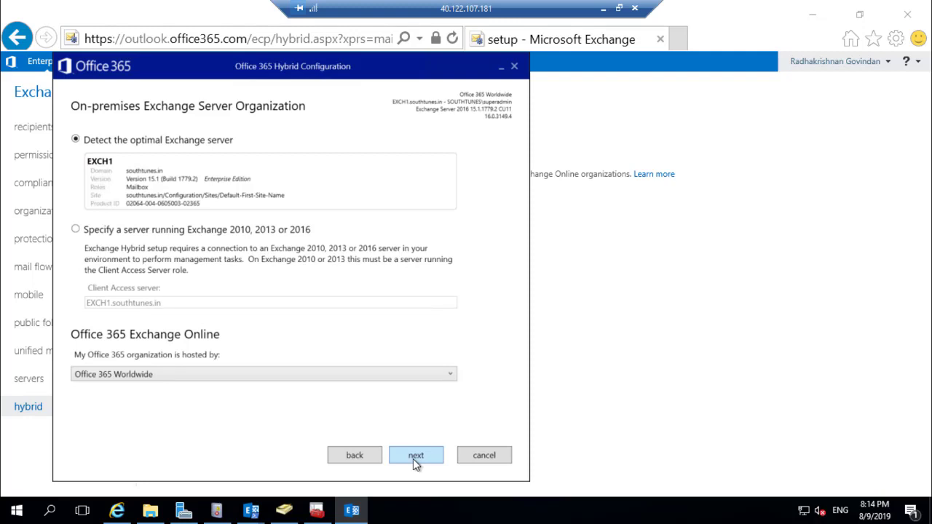
{"action": "left_click", "coordinate": [392, 375]}
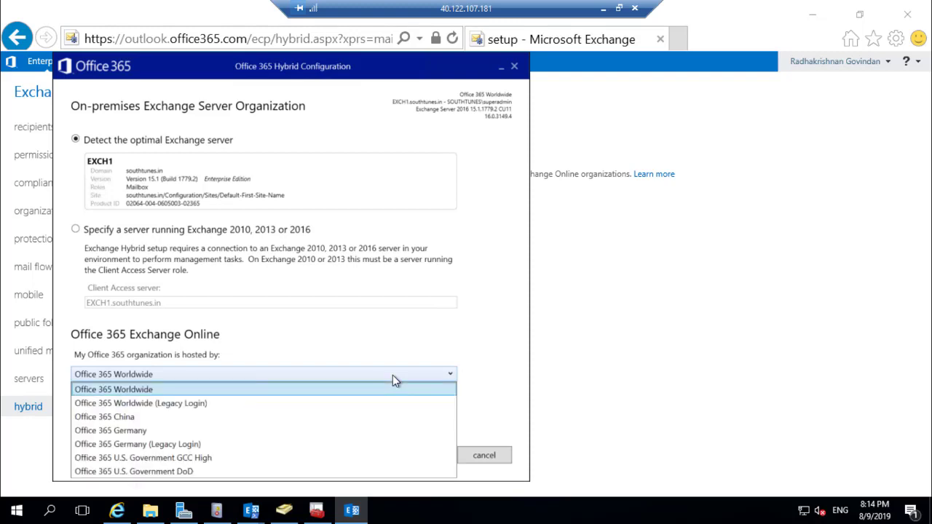
{"action": "left_click", "coordinate": [393, 375]}
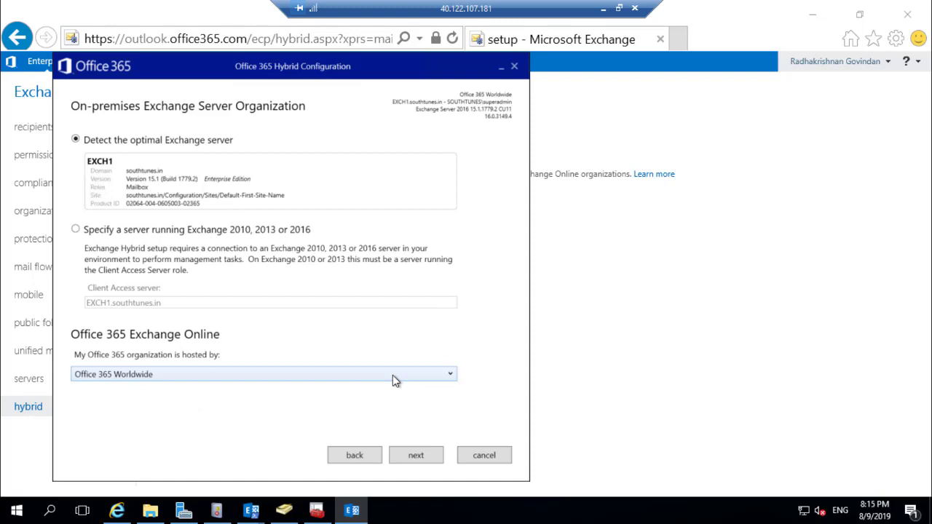
{"action": "left_click", "coordinate": [413, 460]}
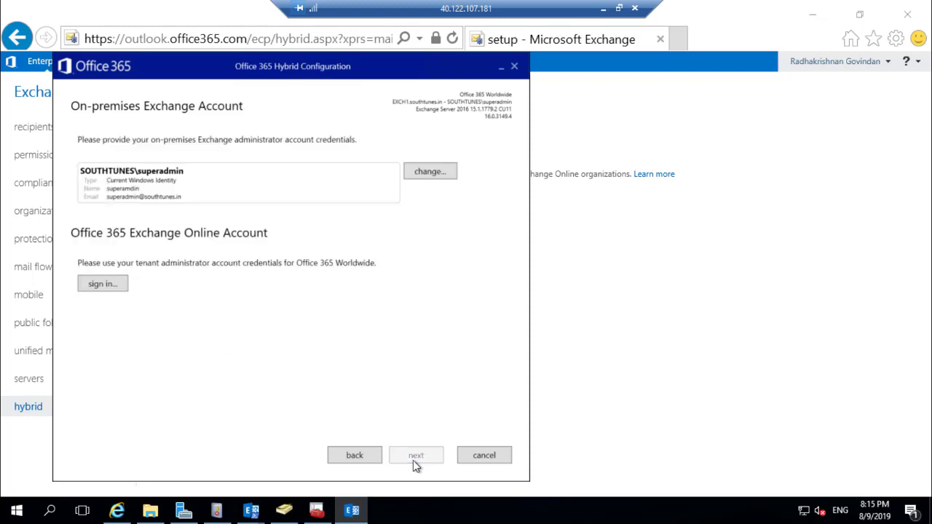
Sign in with the Office 365 tenant administrator's e-mail address and password
{"action": "left_click", "coordinate": [104, 284]}
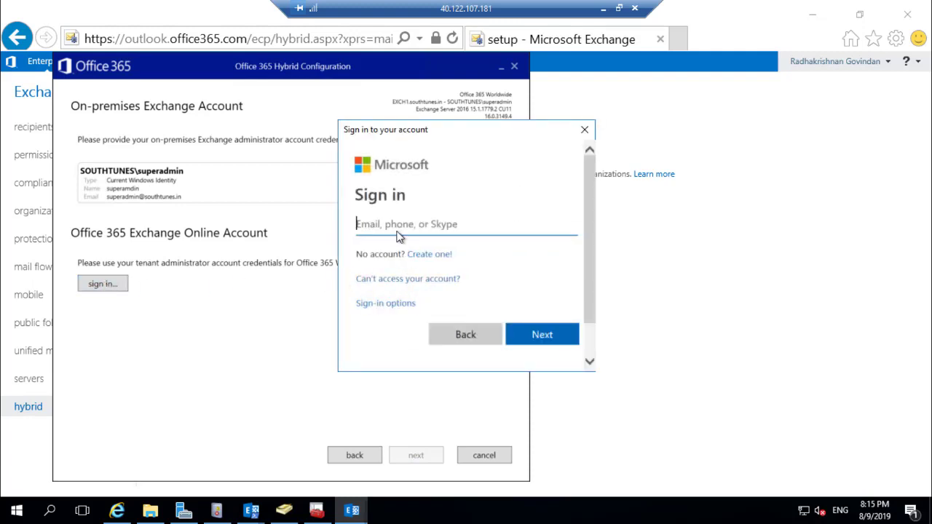
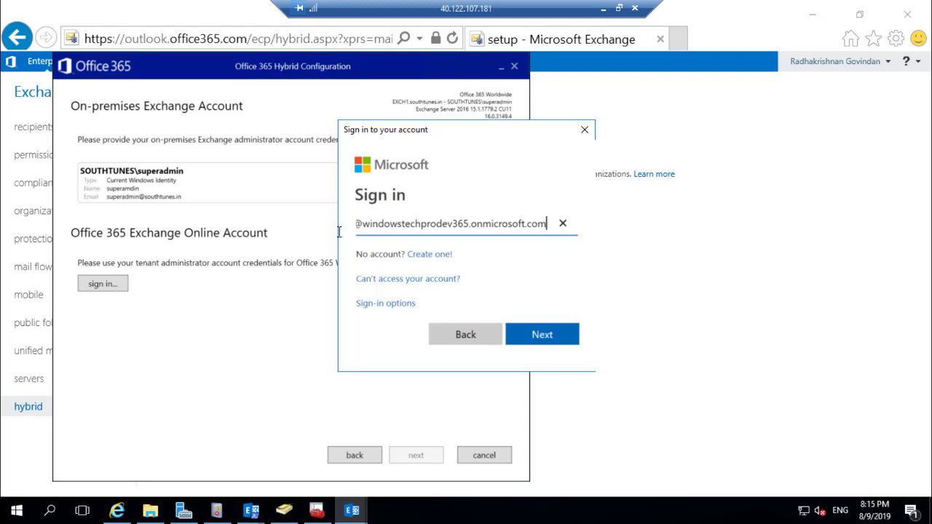
{"action": "left_click", "coordinate": [541, 340]}
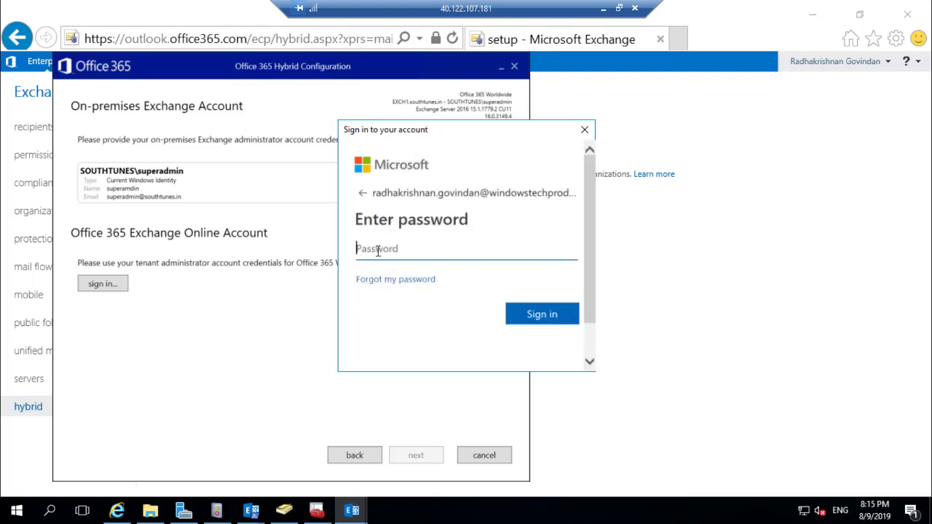
{"action": "type", "text": "••••••••••••••"}
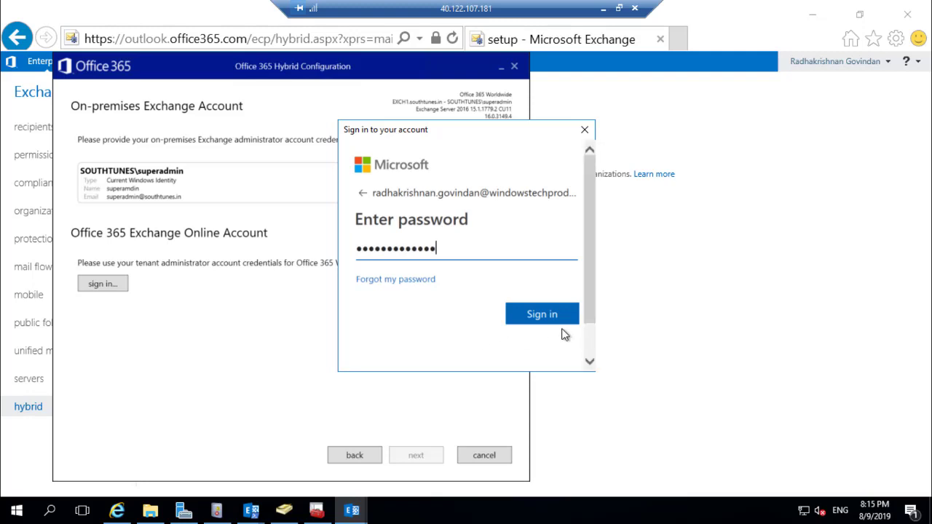
{"action": "left_click", "coordinate": [557, 317]}
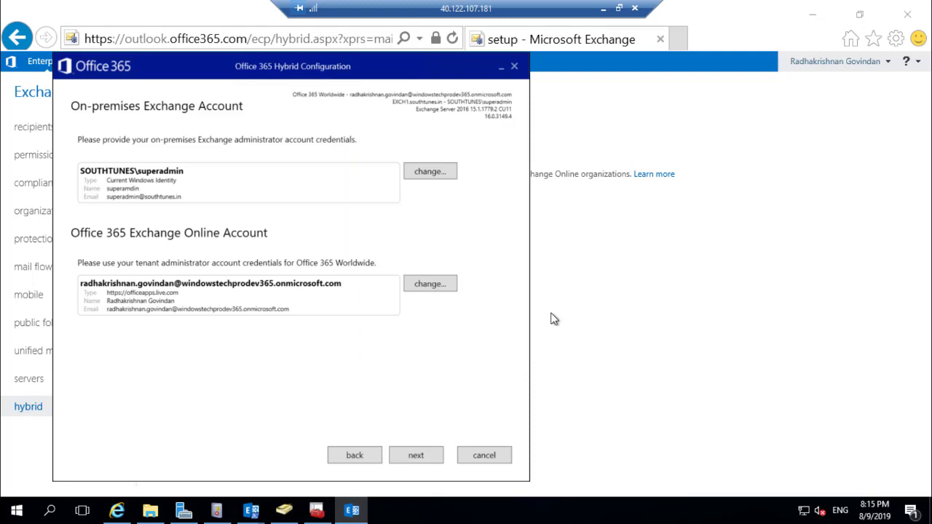
Run Gathering Configuration Information and continue once Exchange and Office 365 both succeed
{"action": "left_click", "coordinate": [412, 462]}
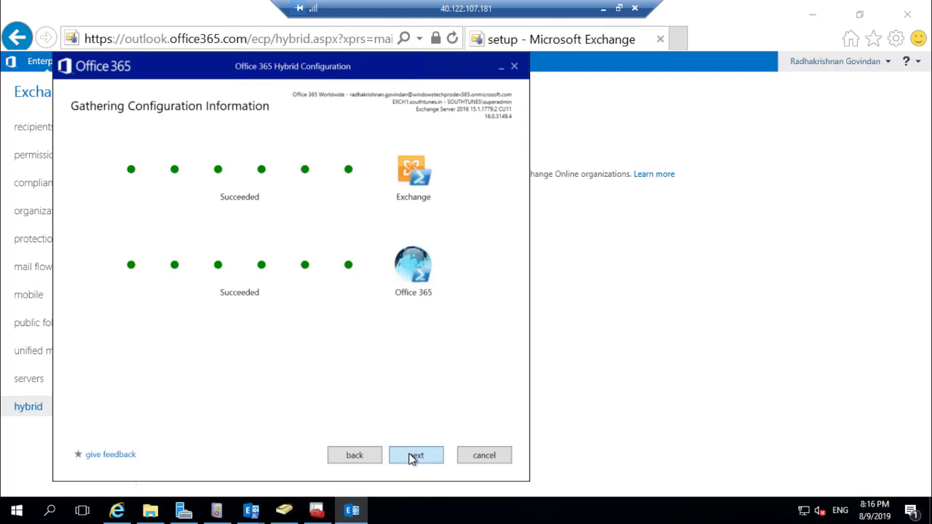
{"action": "left_click", "coordinate": [413, 456]}
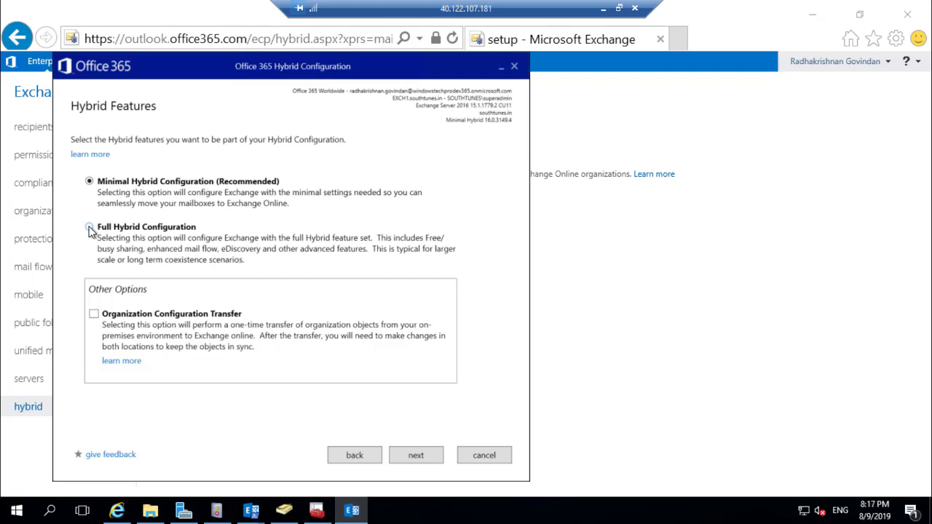
Choose Full Hybrid Configuration and enable the federation trust
{"action": "left_click", "coordinate": [90, 228]}
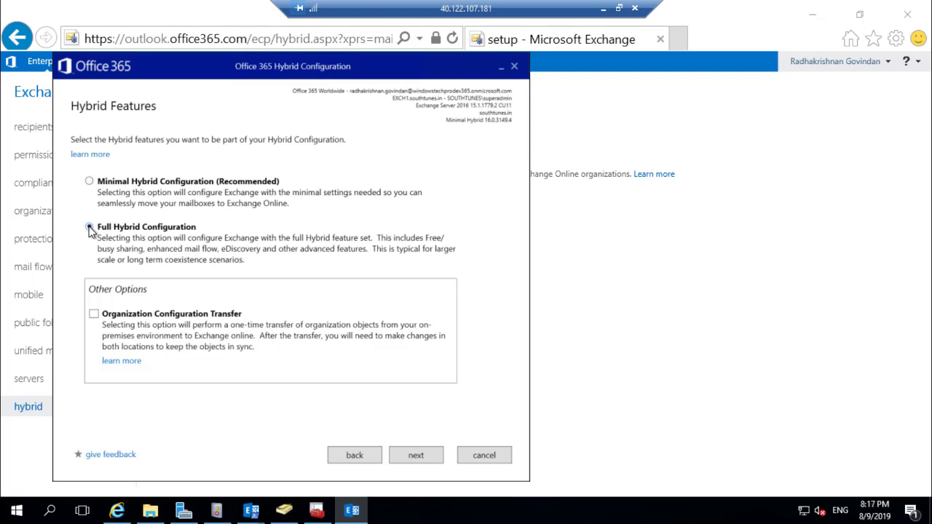
{"action": "left_click", "coordinate": [419, 457]}
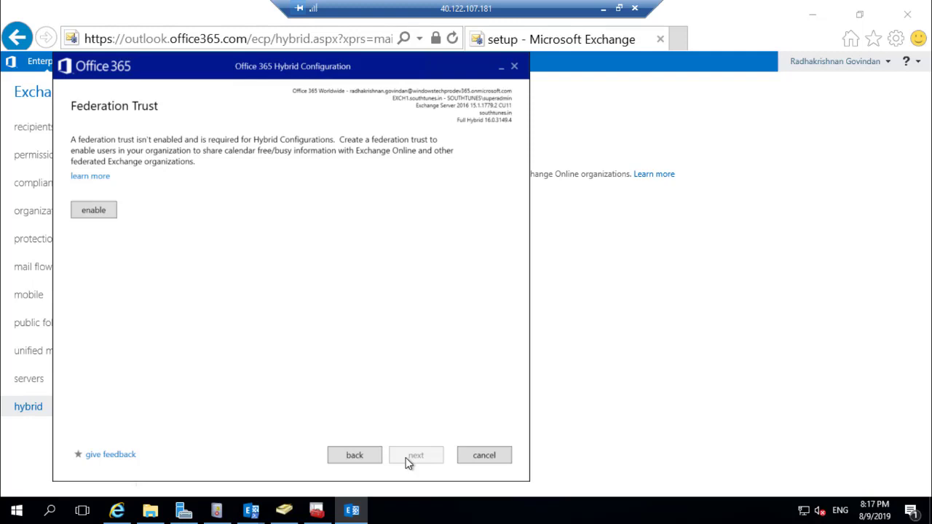
{"action": "left_click", "coordinate": [99, 212]}
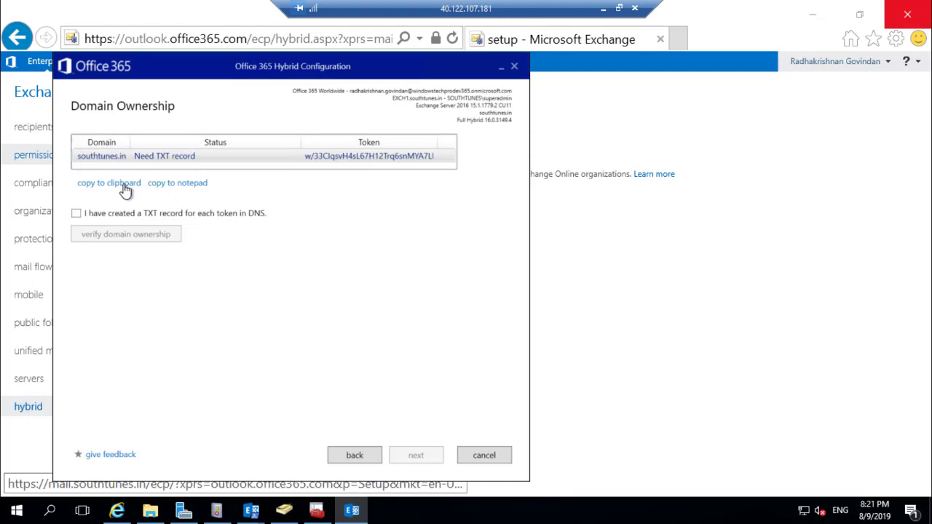
Copy the southtunes.in TXT record tokens to Notepad and place the caret on the Add-DnsServerResourceRecord example
{"action": "left_click", "coordinate": [172, 183]}
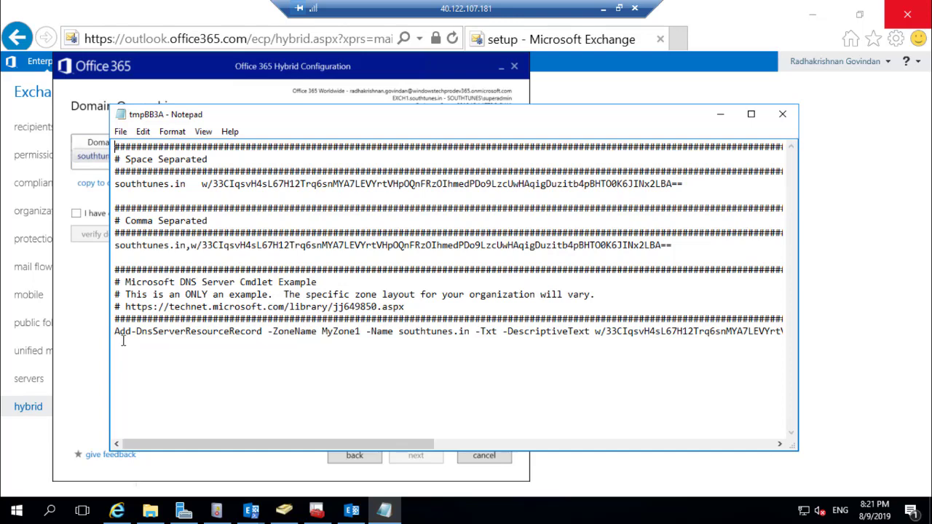
{"action": "left_click", "coordinate": [115, 331]}
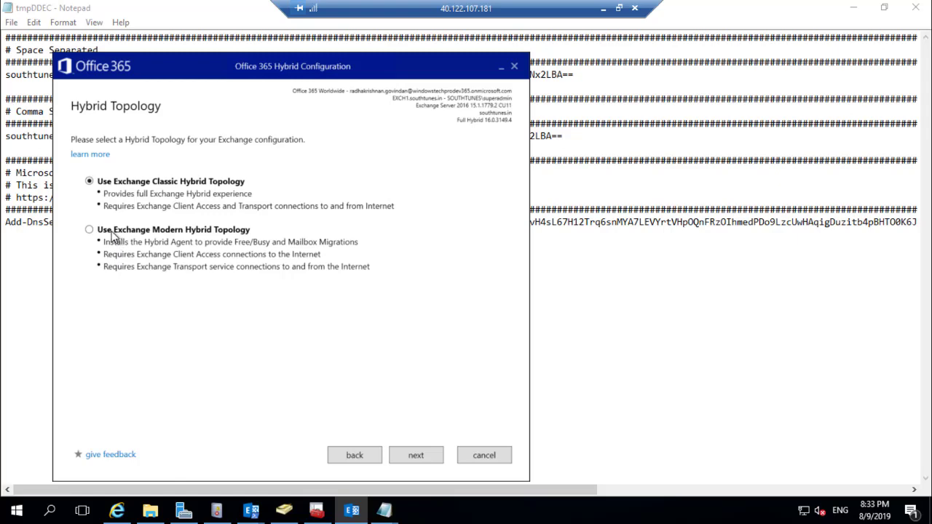
Use Exchange Modern Hybrid Topology with the existing agent DC2019.southtunes.in
{"action": "left_click", "coordinate": [112, 233]}
{"action": "left_click", "coordinate": [417, 455]}
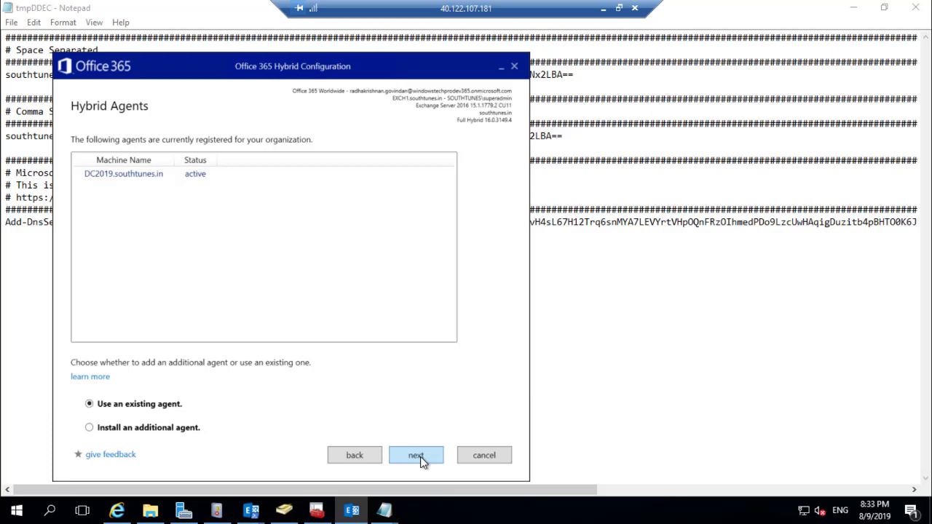
{"action": "left_click", "coordinate": [349, 457]}
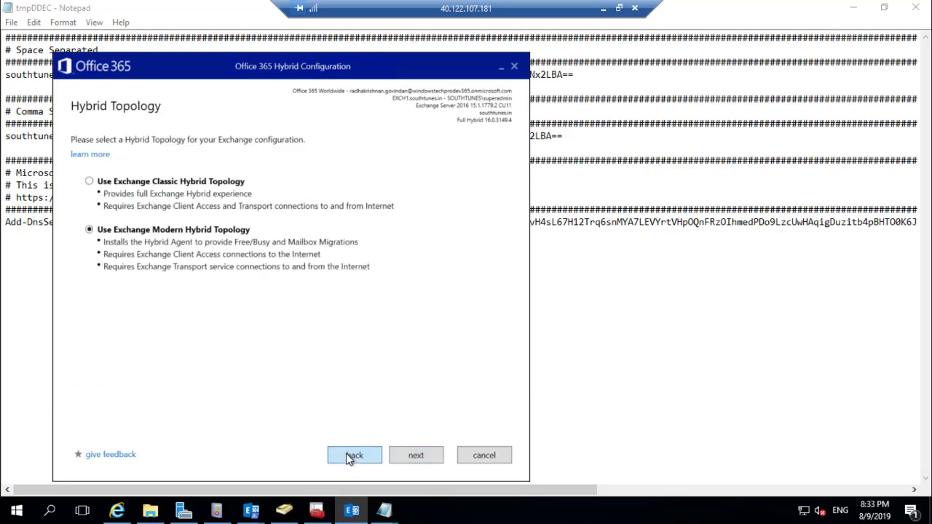
{"action": "left_click", "coordinate": [412, 455]}
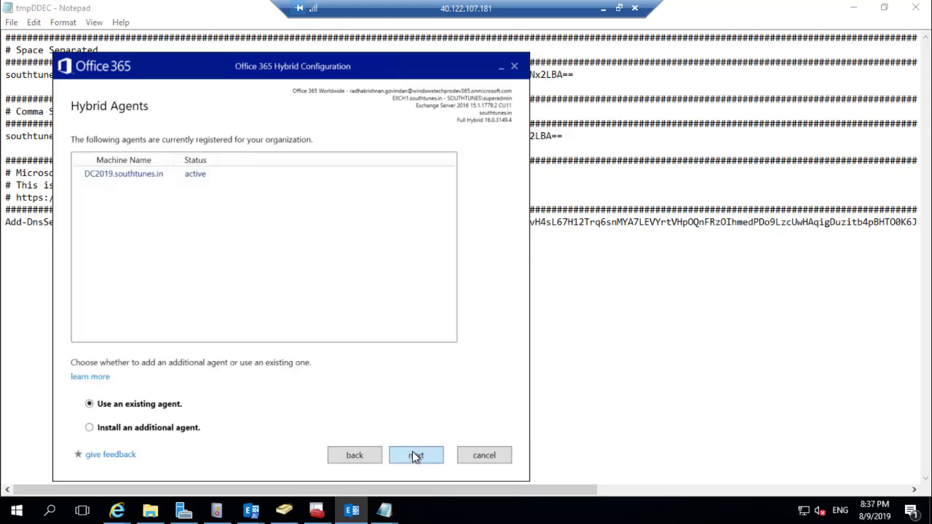
{"action": "left_click", "coordinate": [414, 456]}
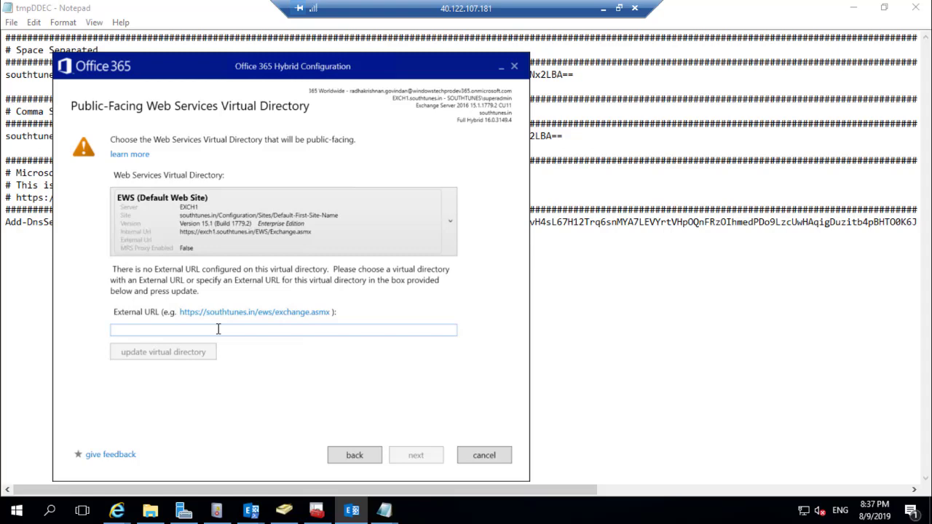
{"action": "left_click", "coordinate": [218, 329]}
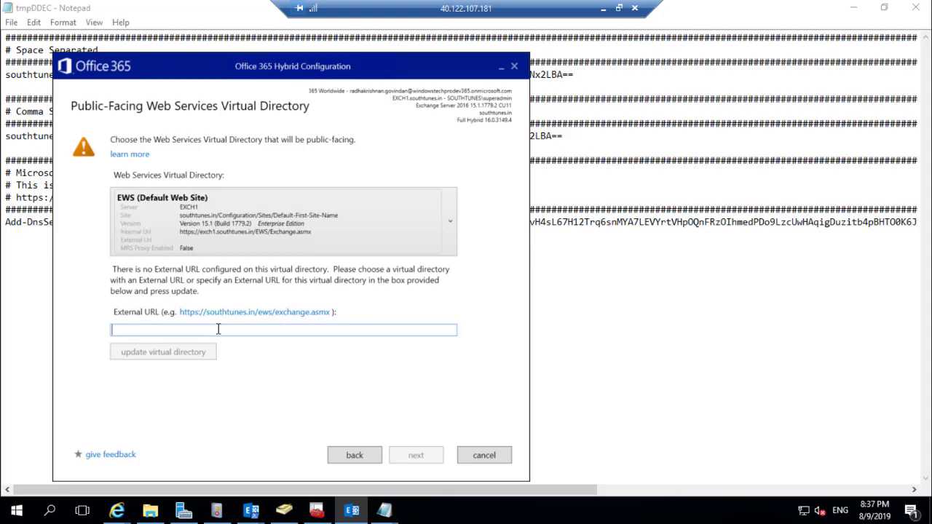
{"action": "type", "text": "https://mail."}
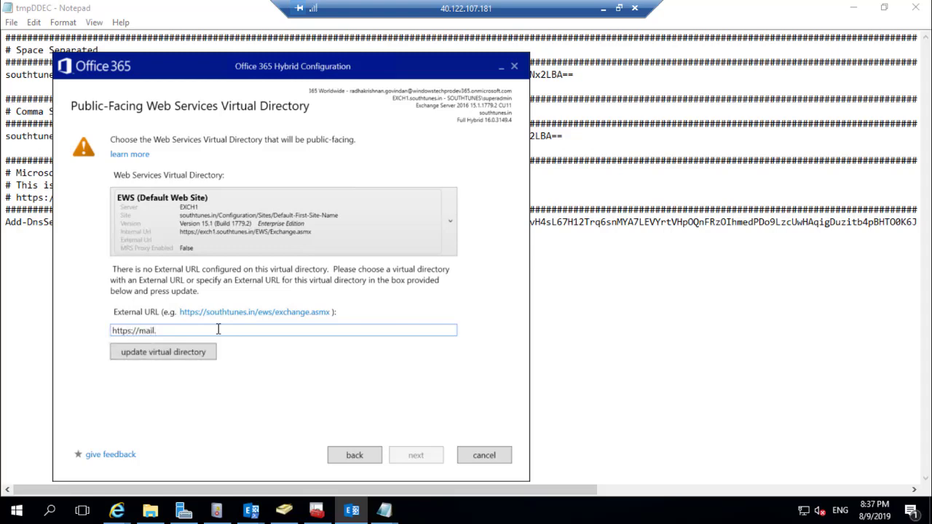
{"action": "type", "text": "southtunes.in/ews/exchan"}
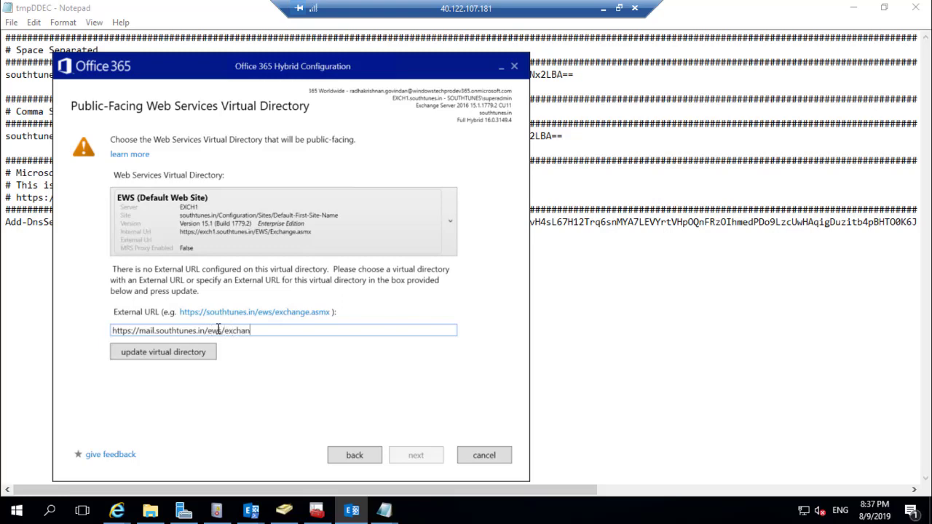
{"action": "type", "text": "ge/aspx"}
{"action": "left_click", "coordinate": [202, 359]}
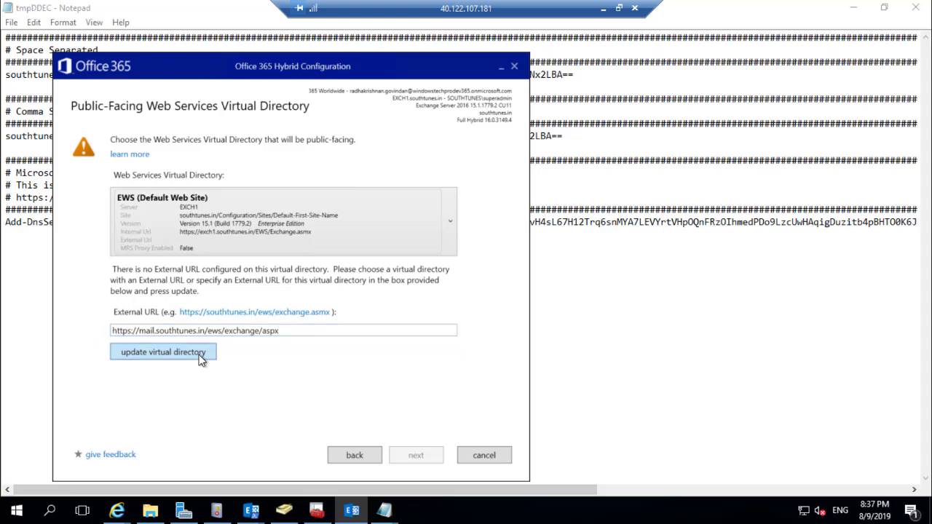
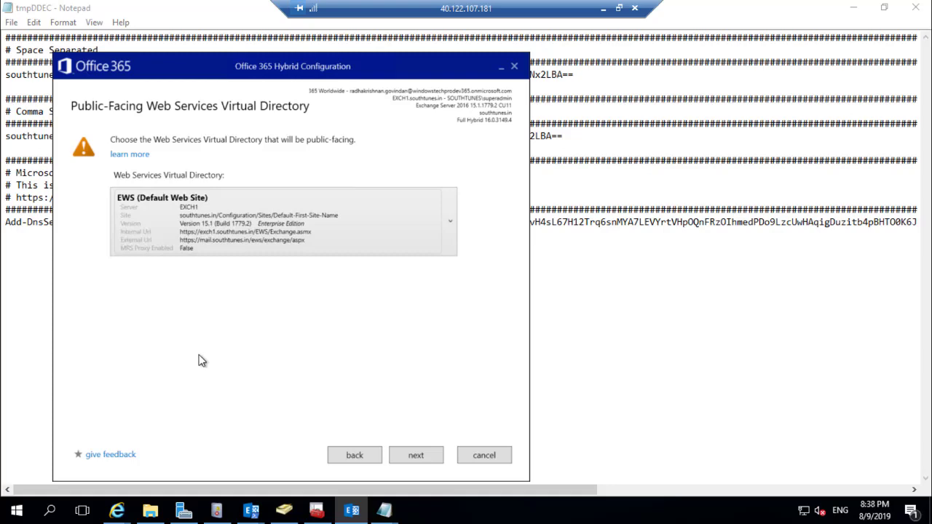
Save the on-premises admin password for the migration endpoint, keeping the prefilled domain\username
{"action": "left_click", "coordinate": [415, 456]}
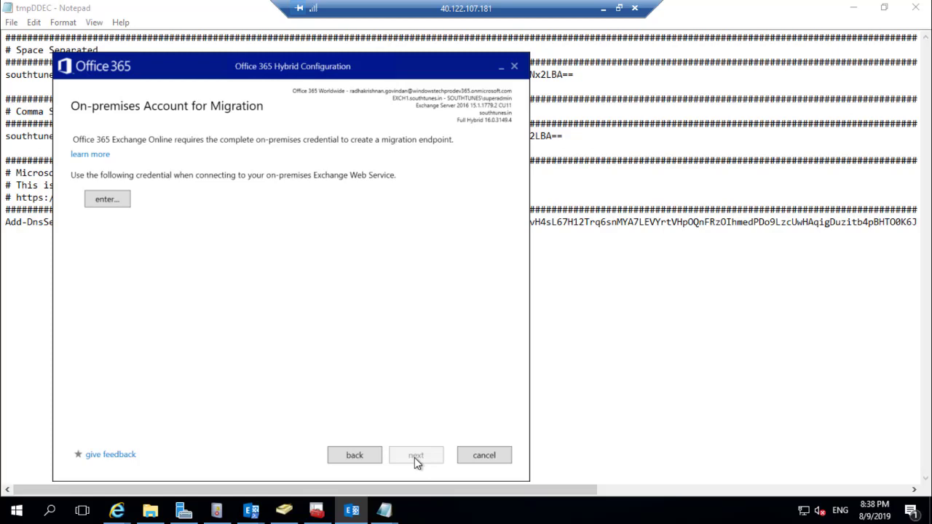
{"action": "left_click", "coordinate": [106, 199]}
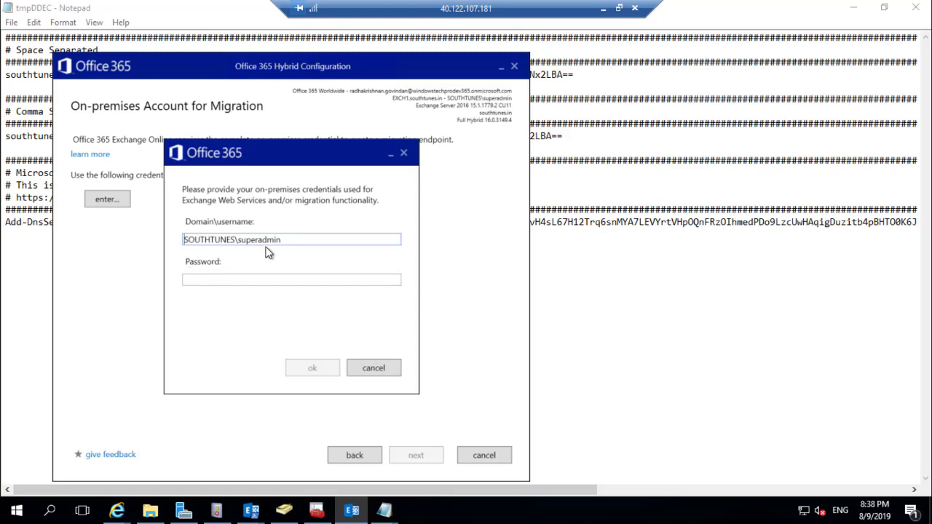
{"action": "left_click", "coordinate": [219, 278]}
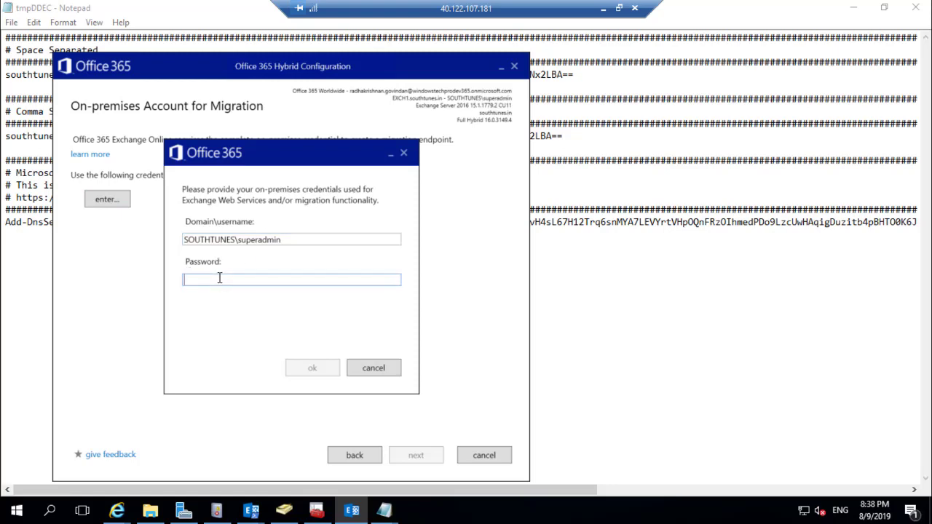
{"action": "type", "text": "********"}
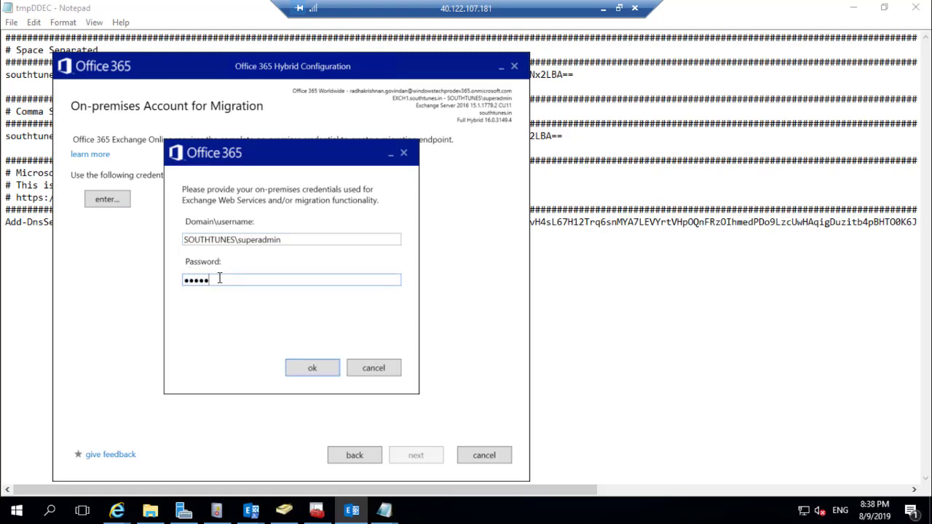
{"action": "type", "text": "*****"}
{"action": "left_click", "coordinate": [312, 367]}
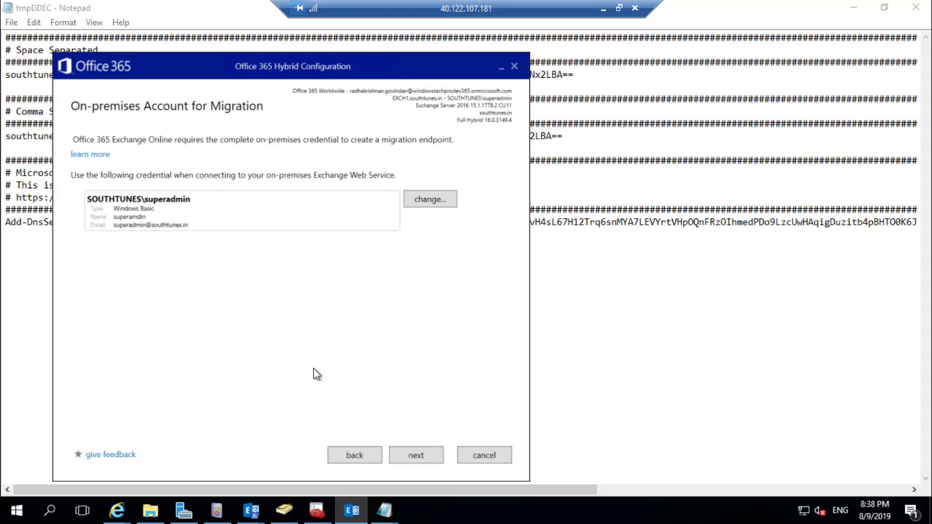
{"action": "left_click", "coordinate": [407, 461]}
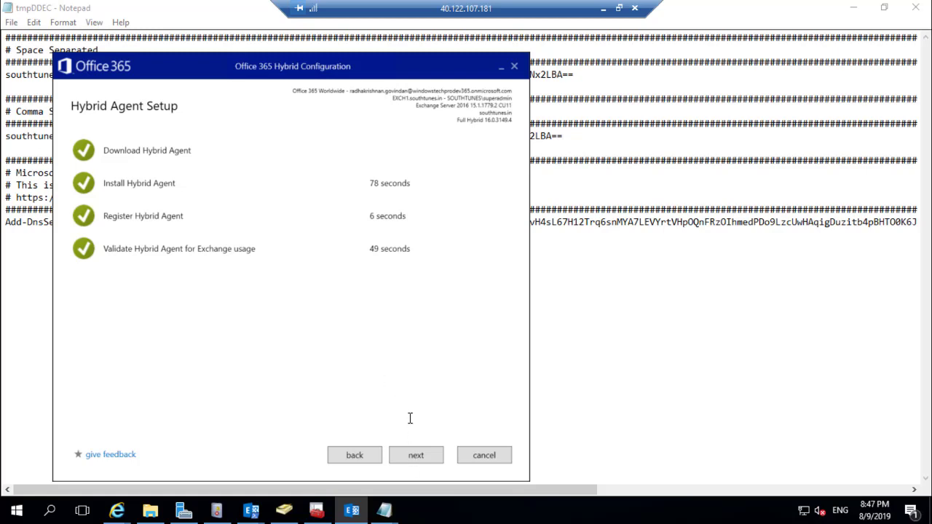
Move on to mail transport setup once the Hybrid Agent finishes installing and validating
{"action": "left_click", "coordinate": [412, 459]}
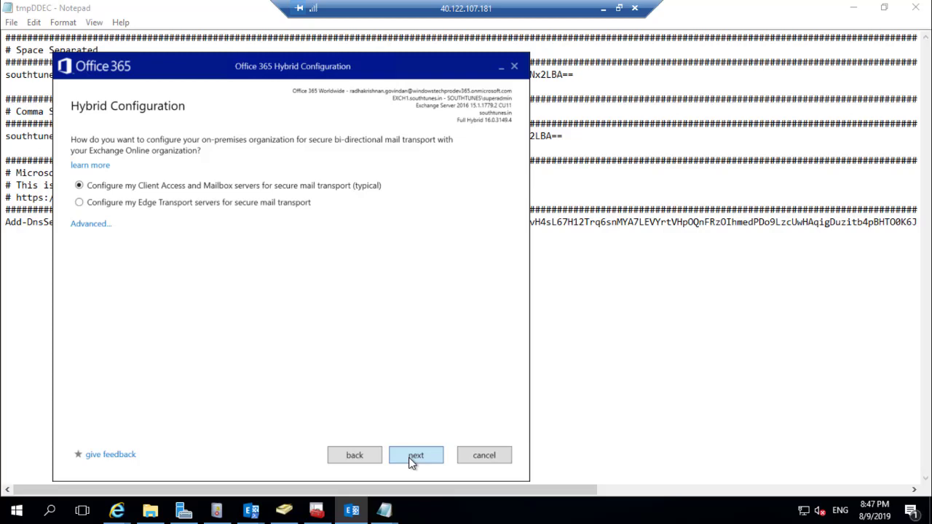
Keep the typical transport option and choose EXCH1 to host the receive connector
{"action": "left_click", "coordinate": [413, 457]}
{"action": "left_click", "coordinate": [452, 191]}
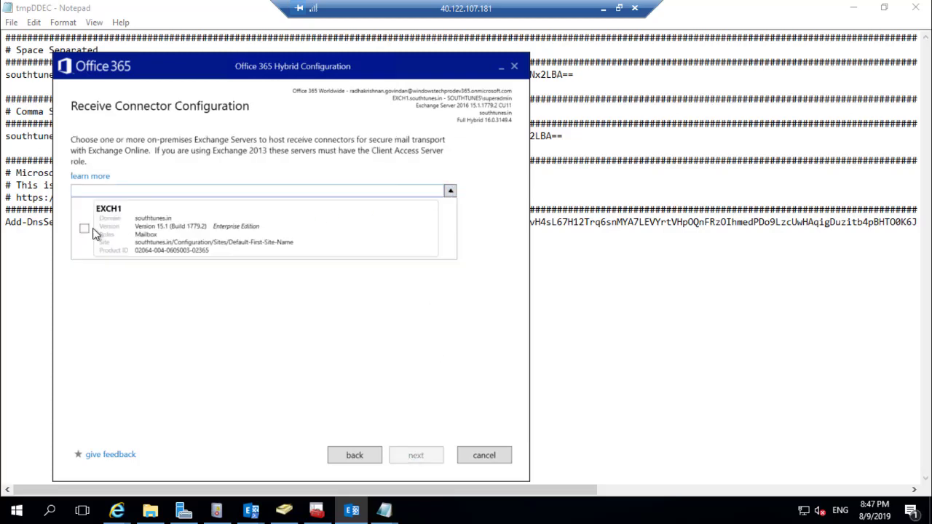
{"action": "left_click", "coordinate": [83, 227]}
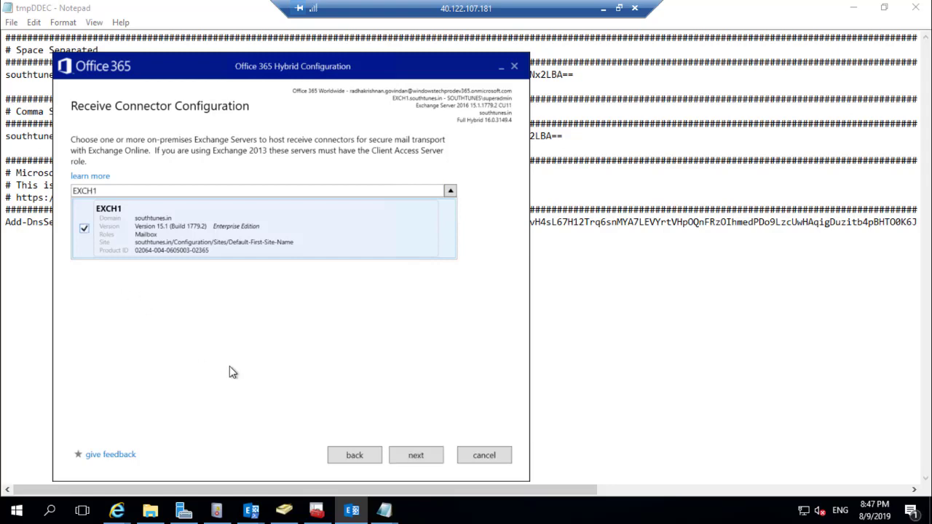
{"action": "left_click", "coordinate": [422, 460]}
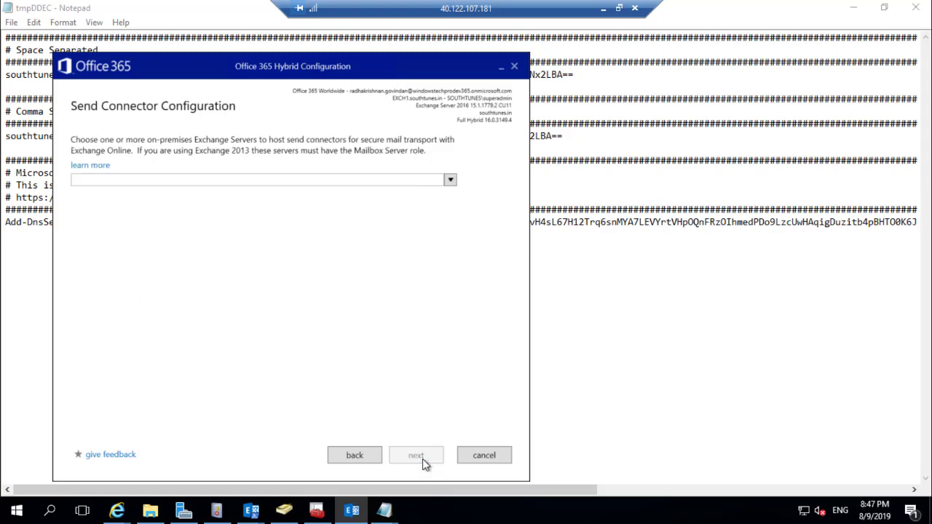
Choose EXCH1 to host the send connector
{"action": "left_click", "coordinate": [451, 184]}
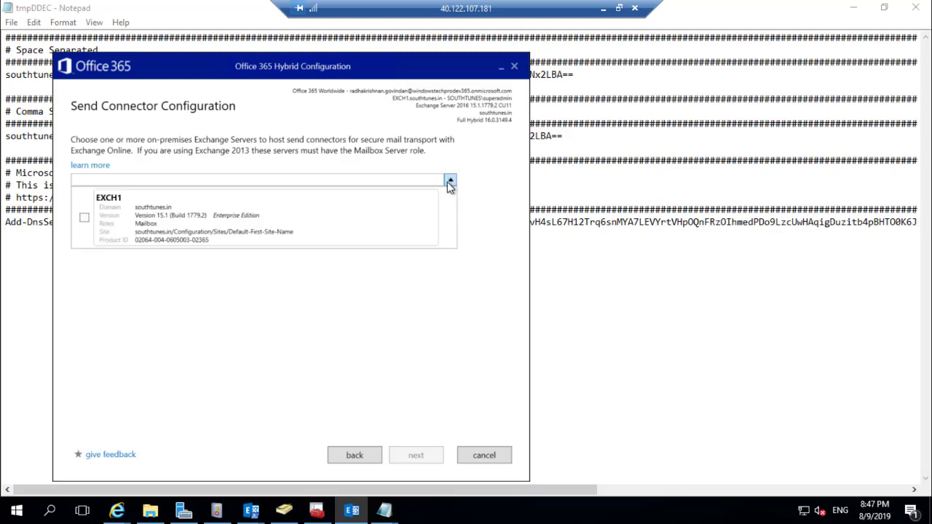
{"action": "left_click", "coordinate": [86, 218]}
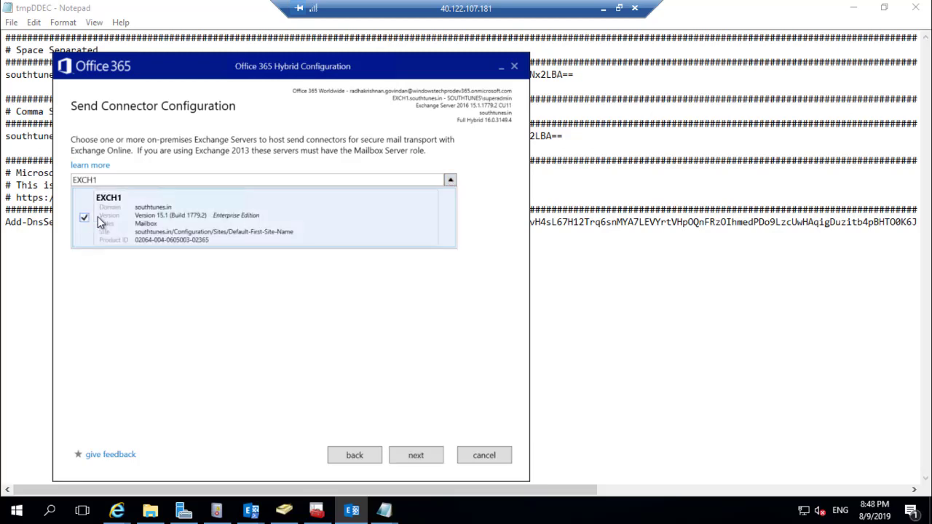
{"action": "left_click", "coordinate": [404, 457]}
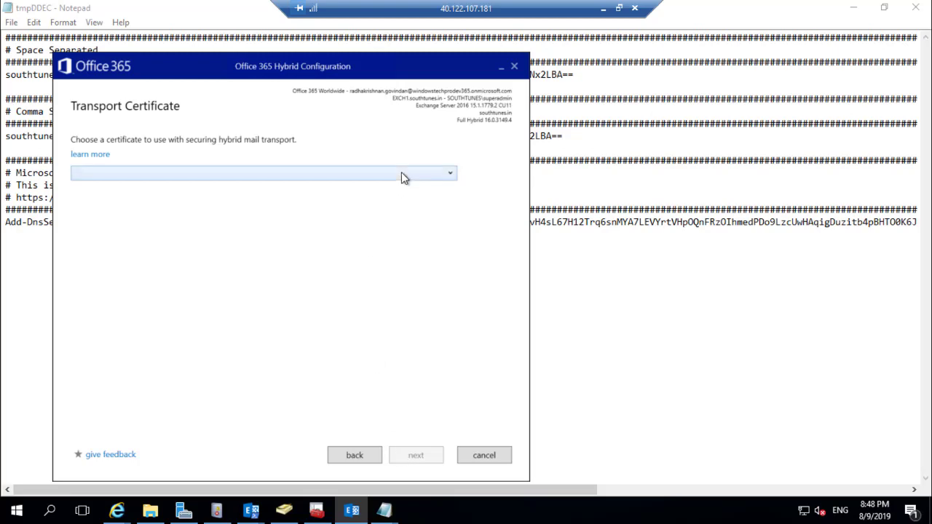
Use the *.southtunes.in certificate for hybrid mail transport
{"action": "left_click", "coordinate": [404, 174]}
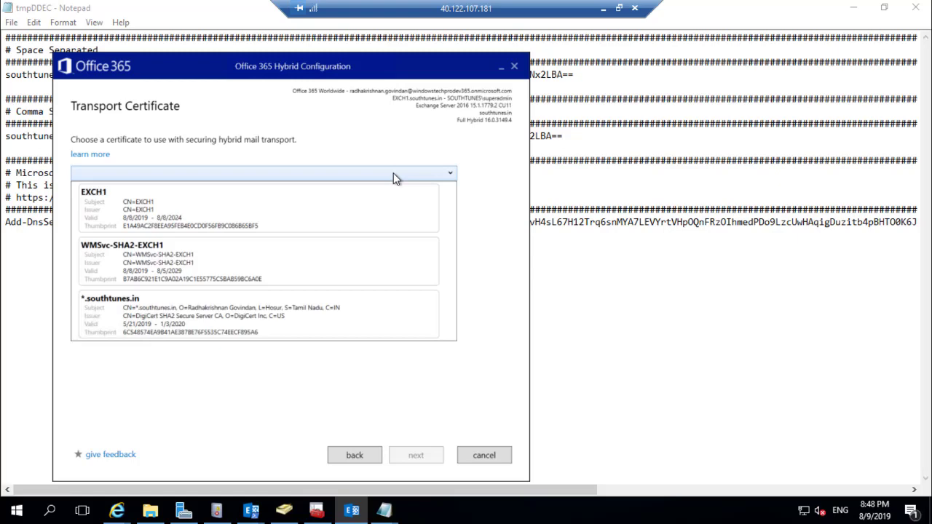
{"action": "left_click", "coordinate": [179, 317]}
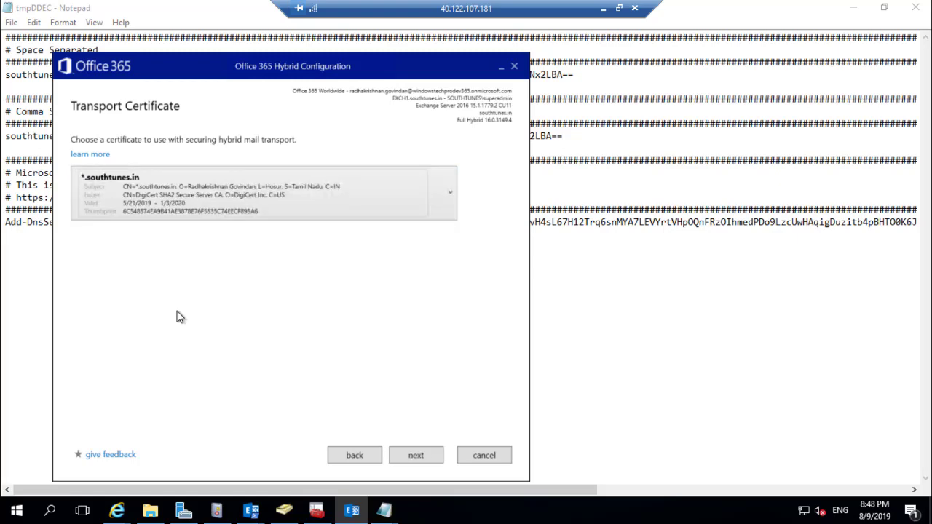
{"action": "left_click", "coordinate": [413, 455]}
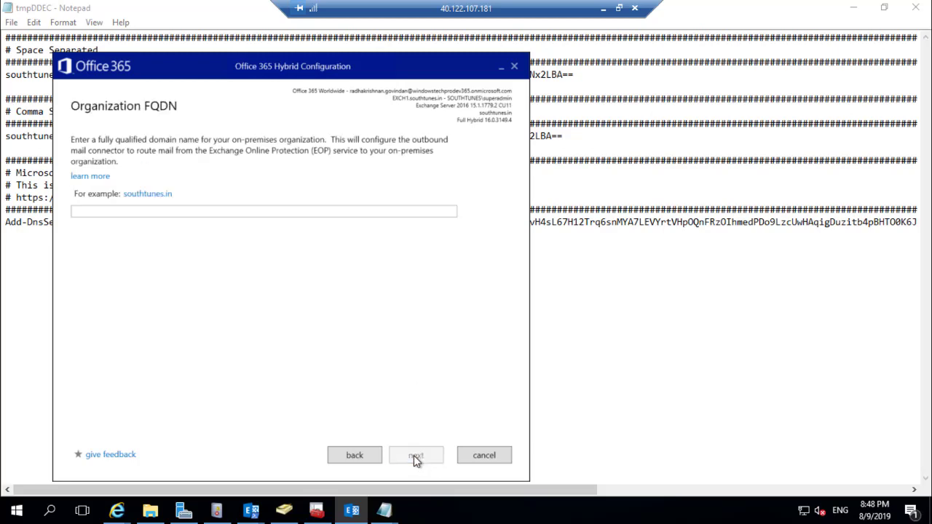
Set the organization FQDN to southtunes.in and start applying the hybrid configuration
{"action": "left_click", "coordinate": [160, 213]}
{"action": "type", "text": "southtunes"}
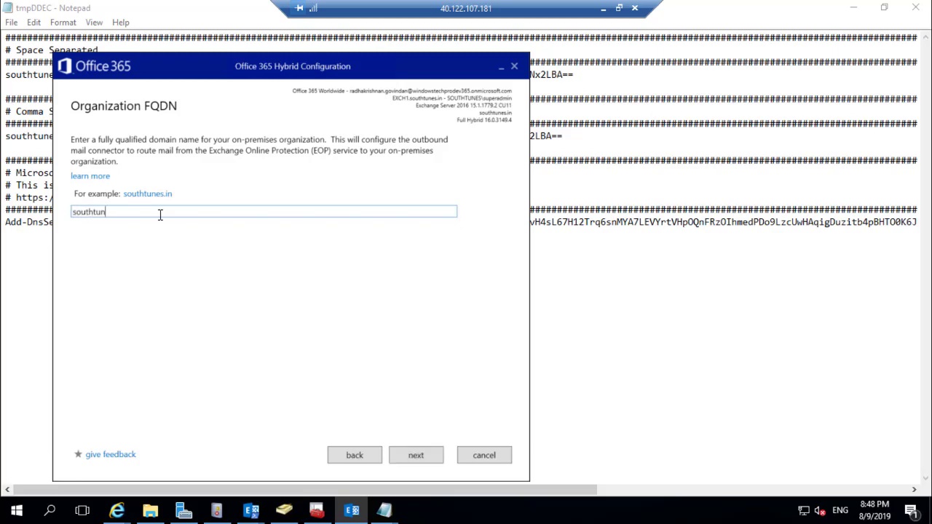
{"action": "type", "text": ".in"}
{"action": "left_click", "coordinate": [406, 455]}
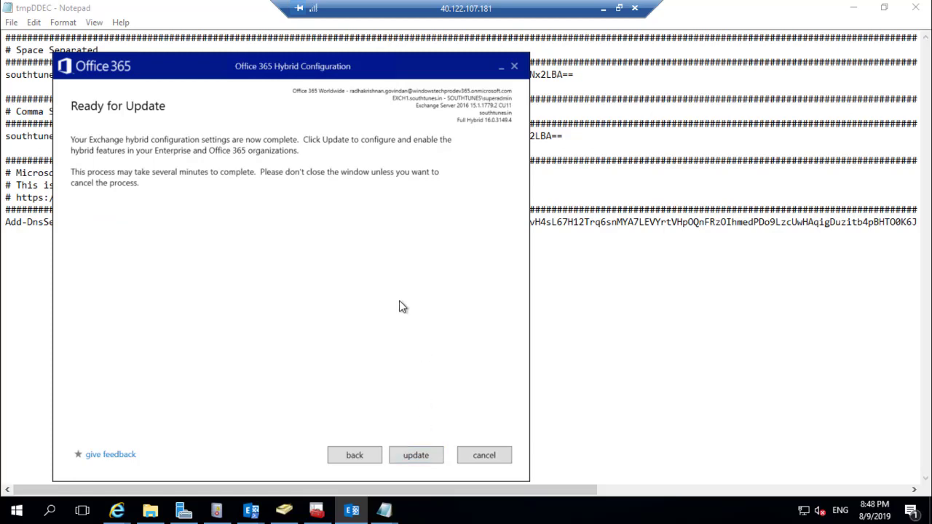
{"action": "left_click", "coordinate": [412, 455]}
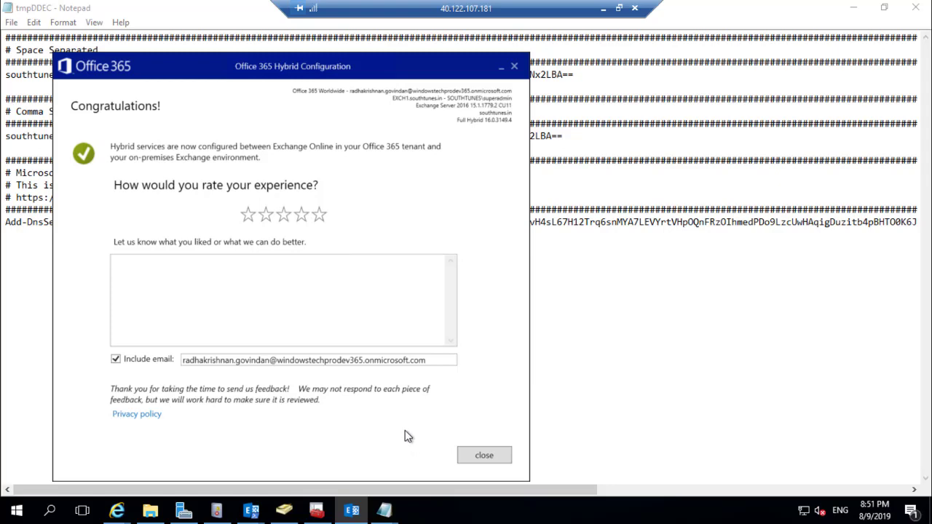
Give the hybrid wizard a four-star rating in the feedback page, then close it
{"action": "left_click", "coordinate": [310, 219]}
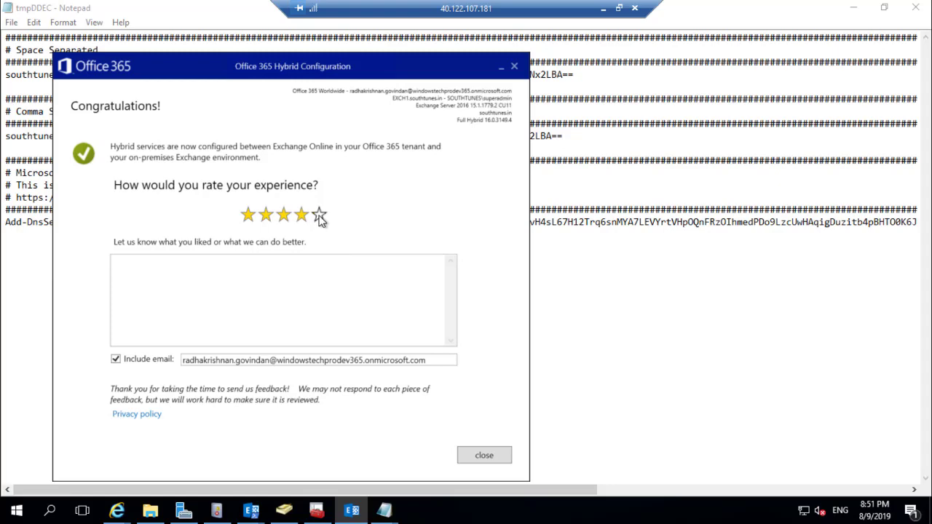
{"action": "left_click", "coordinate": [224, 275]}
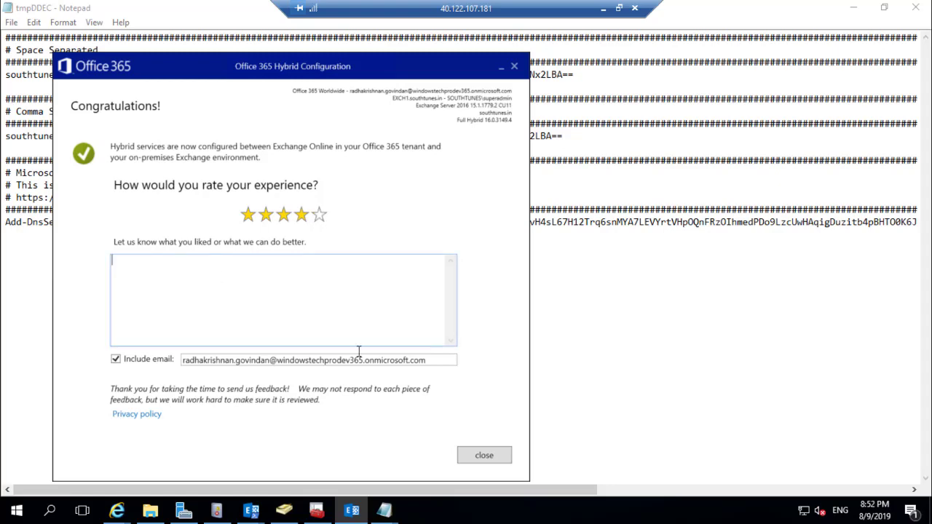
{"action": "left_click", "coordinate": [484, 455]}
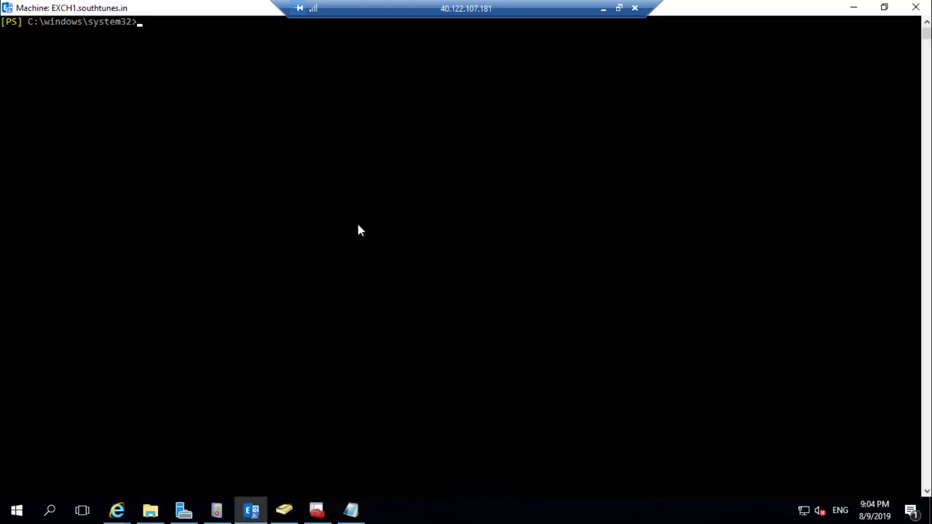
Run Get-HybridConfiguration in the Exchange Management Shell
{"action": "left_click", "coordinate": [358, 226]}
{"action": "type", "text": "get-hybr"}
{"action": "key", "text": "Tab"}
{"action": "key", "text": "Return"}
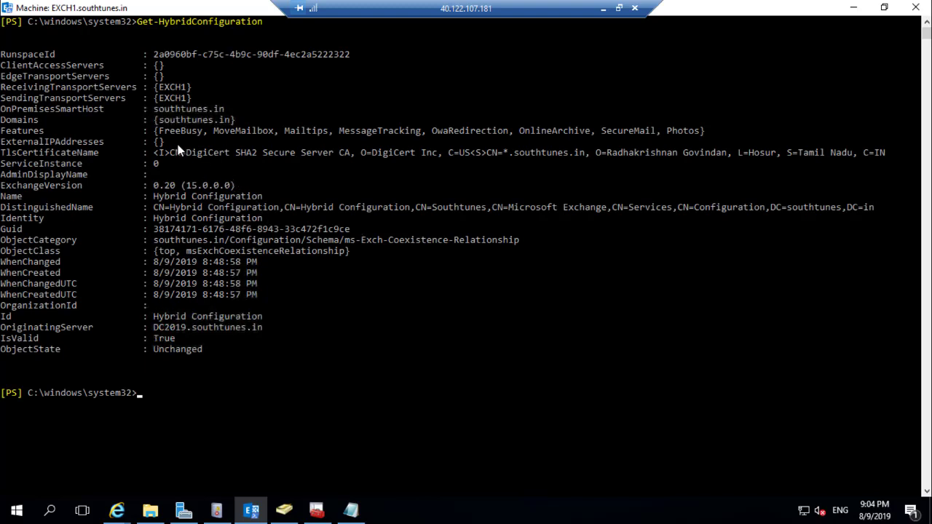
Highlight the southtunes.in domain, EXCH1 receiving transport server and enabled Features in the output
{"action": "left_click_drag", "start_coordinate": [160, 121], "coordinate": [230, 121]}
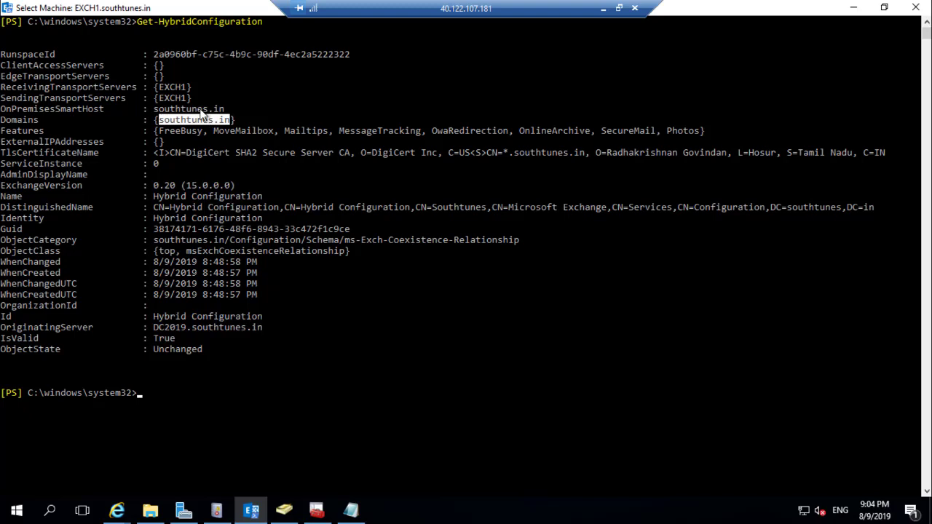
{"action": "left_click_drag", "start_coordinate": [159, 86], "coordinate": [187, 86]}
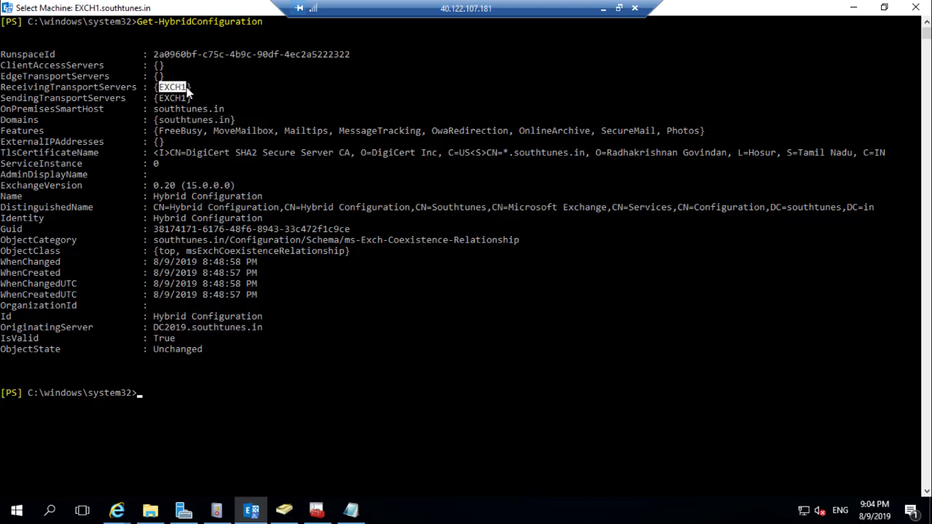
{"action": "left_click_drag", "start_coordinate": [164, 132], "coordinate": [682, 128]}
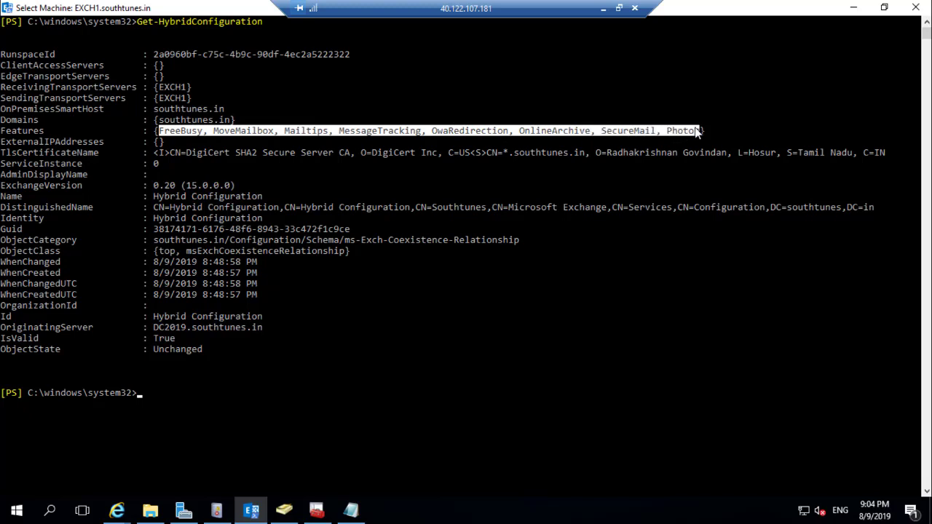